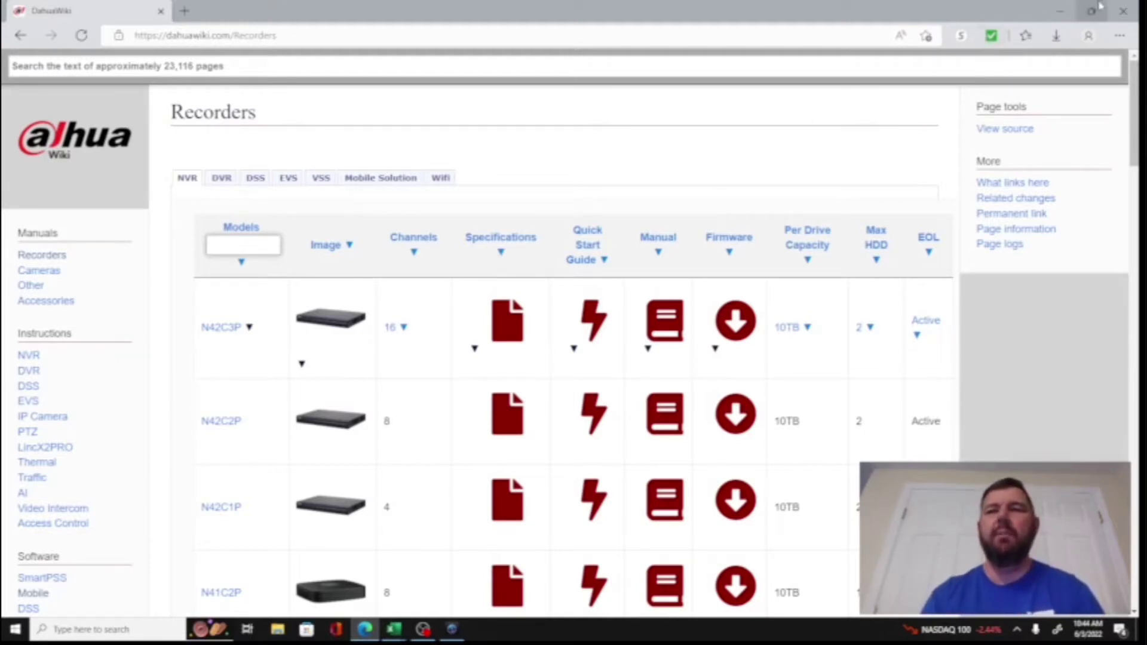
Switch to SmartPSS and load the Harr recorder's details in the device configuration
{"action": "left_click", "coordinate": [1067, 16]}
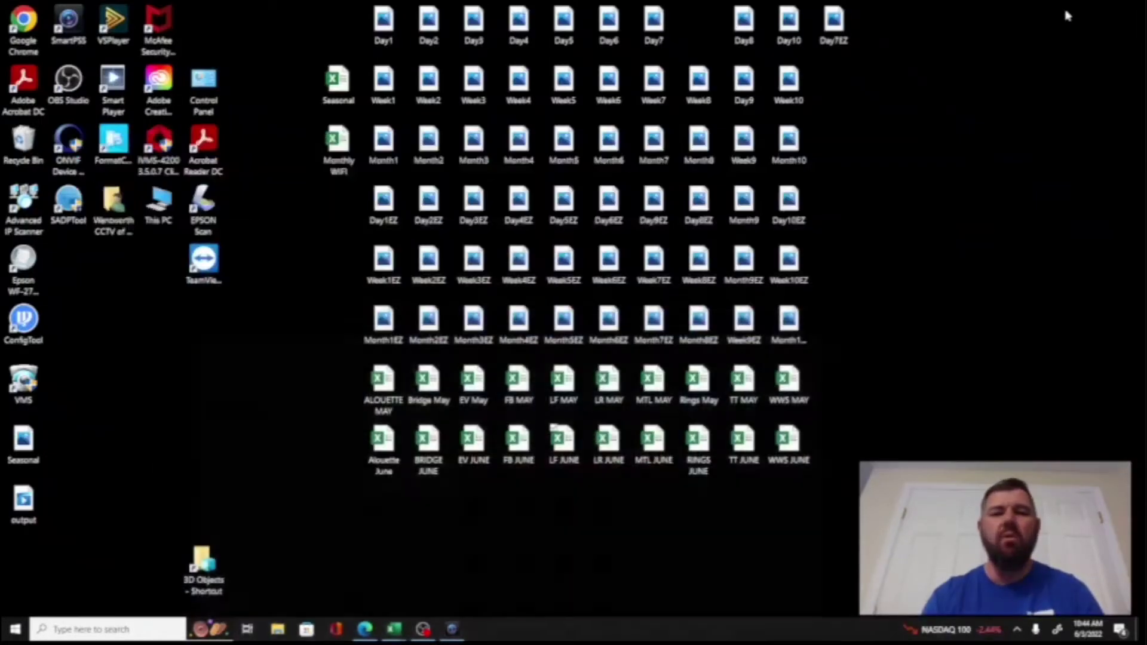
{"action": "left_click", "coordinate": [454, 630]}
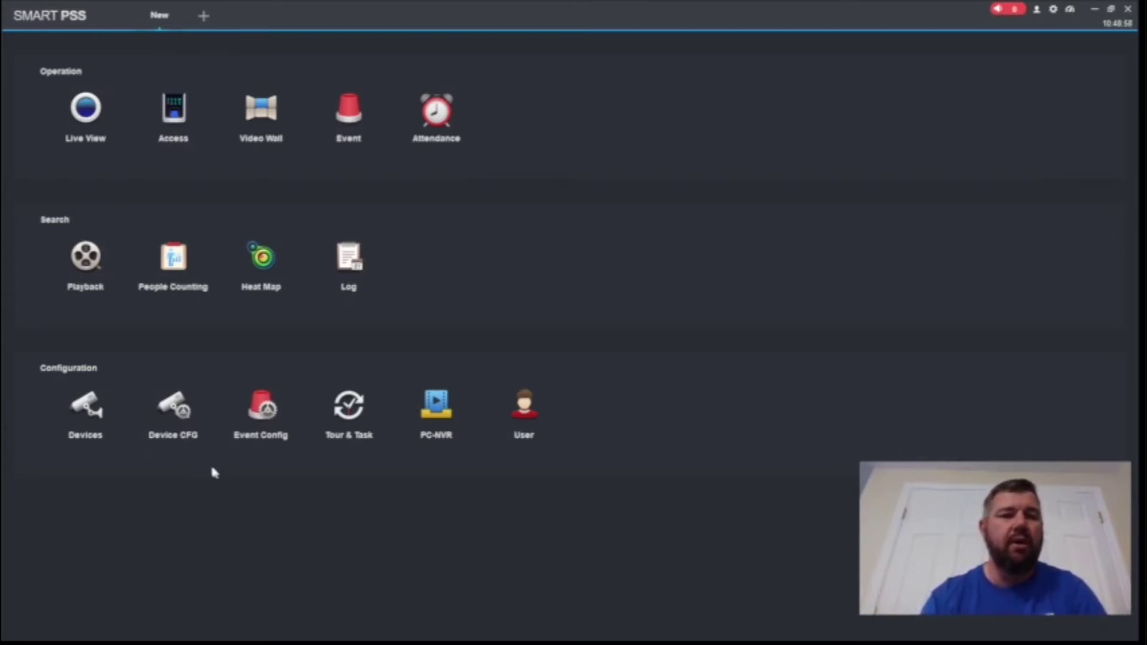
{"action": "left_click", "coordinate": [186, 416]}
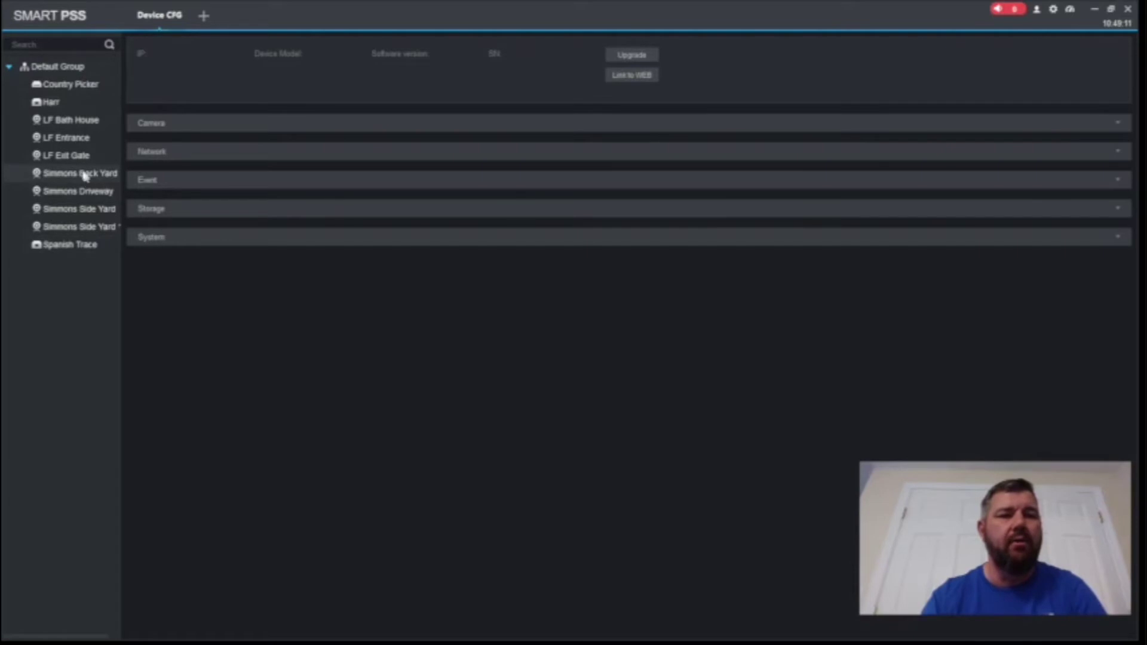
{"action": "left_click", "coordinate": [53, 103]}
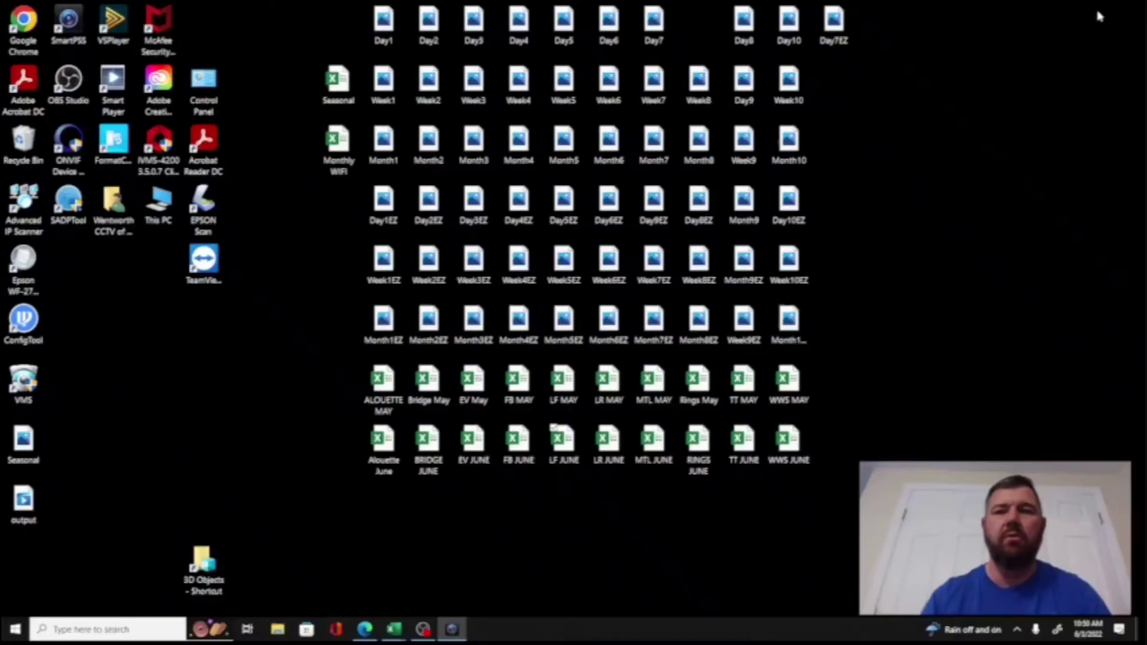
Switch to the DahuaWiki Recorders page in the browser, find the N54A4P among the NVR models and download its firmware
{"action": "left_click", "coordinate": [1097, 11]}
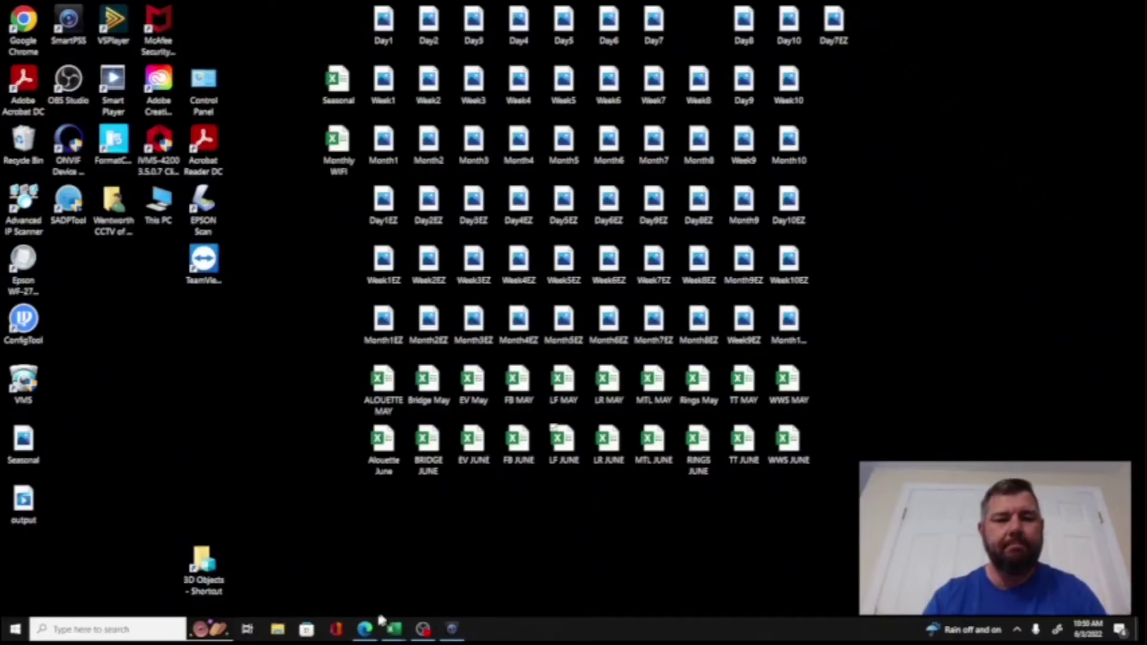
{"action": "left_click", "coordinate": [365, 628]}
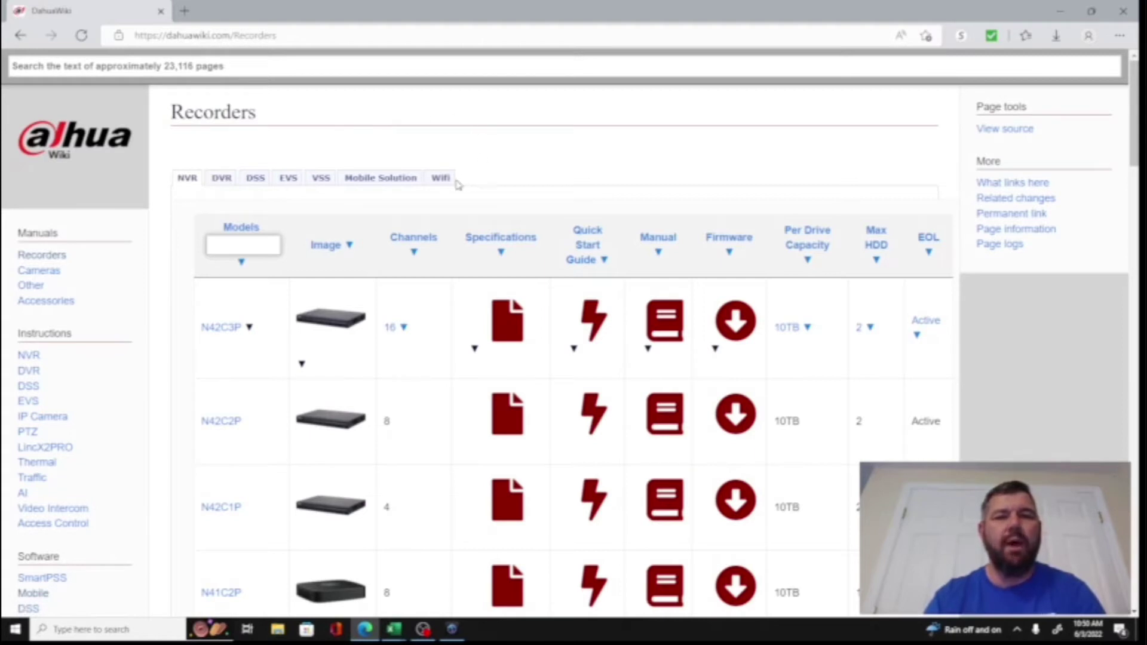
{"action": "scroll", "coordinate": [549, 182], "scroll_direction": "down", "scroll_amount": 1}
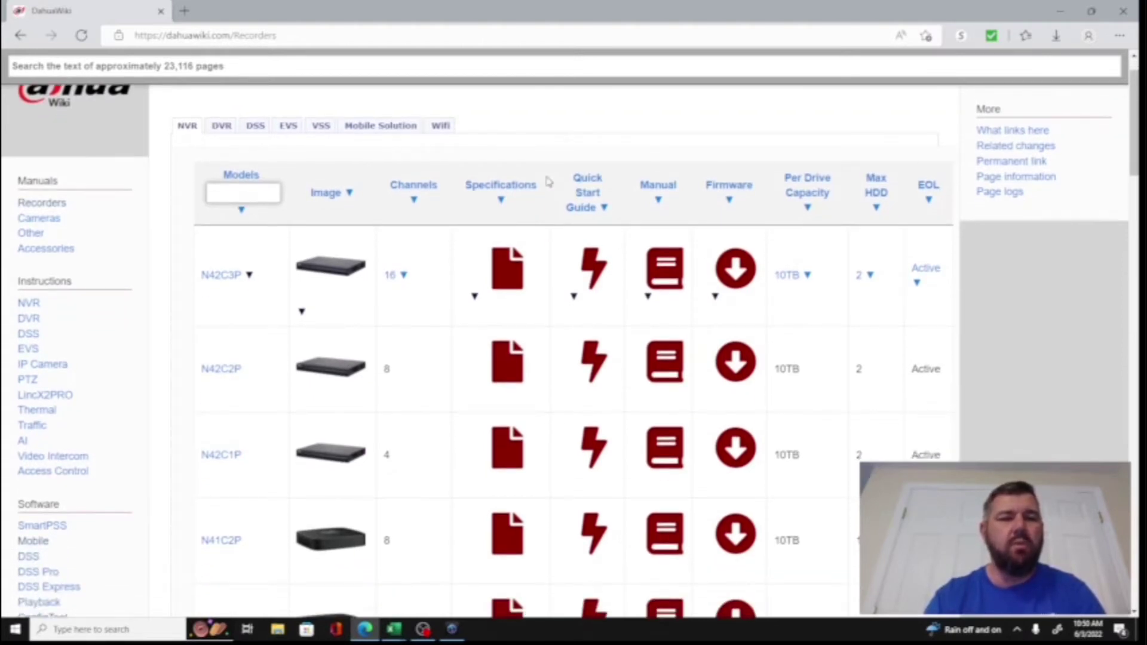
{"action": "scroll", "coordinate": [341, 451], "scroll_direction": "down", "scroll_amount": 2}
{"action": "scroll", "coordinate": [341, 451], "scroll_direction": "down", "scroll_amount": 5}
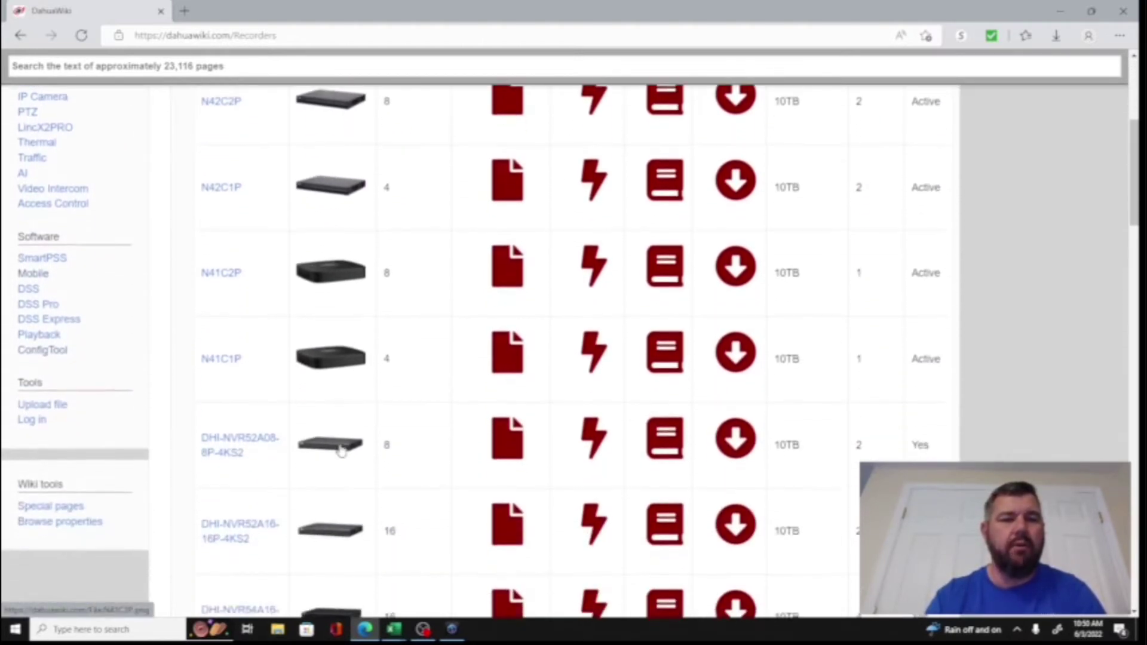
{"action": "scroll", "coordinate": [341, 451], "scroll_direction": "down", "scroll_amount": 4}
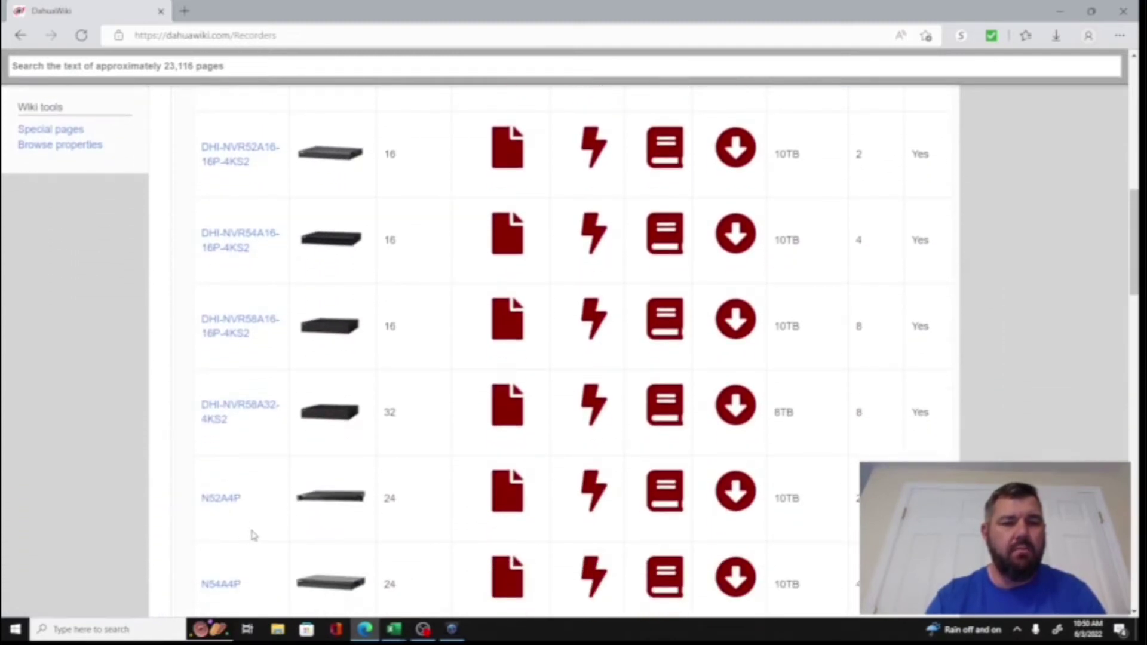
{"action": "scroll", "coordinate": [251, 532], "scroll_direction": "down", "scroll_amount": 2}
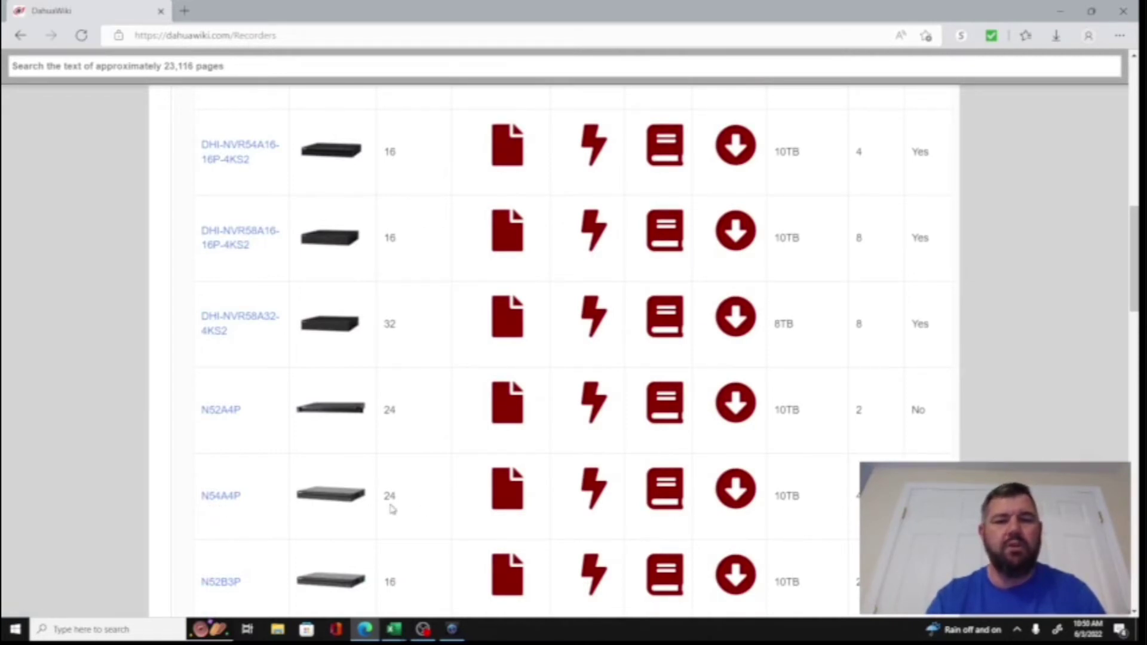
{"action": "scroll", "coordinate": [392, 508], "scroll_direction": "down", "scroll_amount": 1}
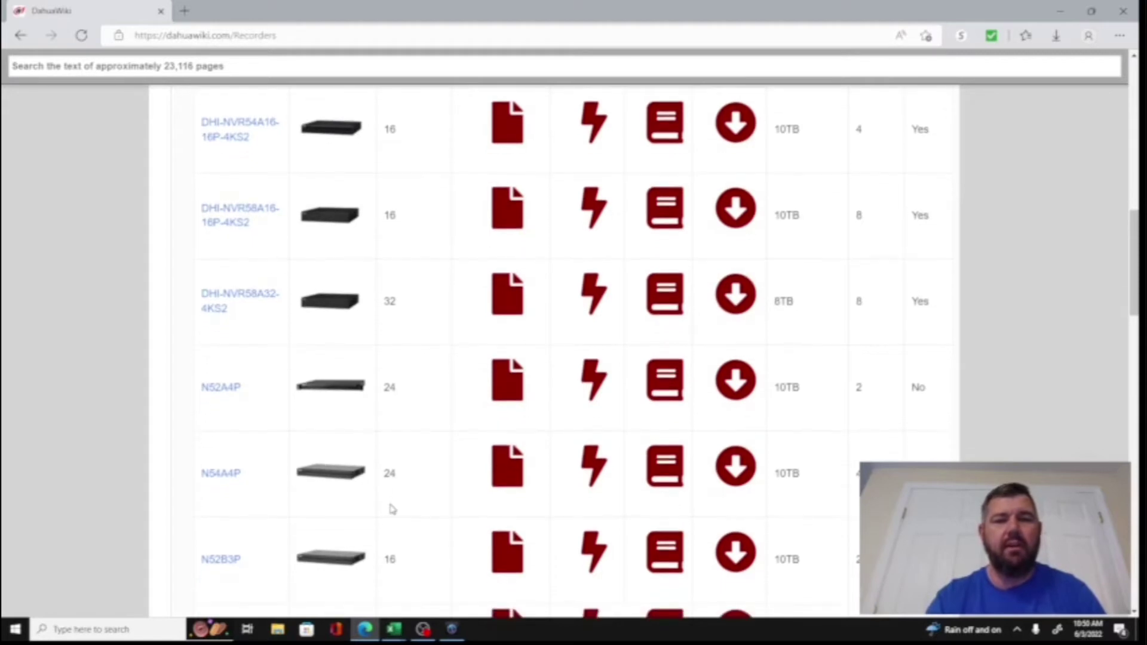
{"action": "left_click", "coordinate": [739, 472]}
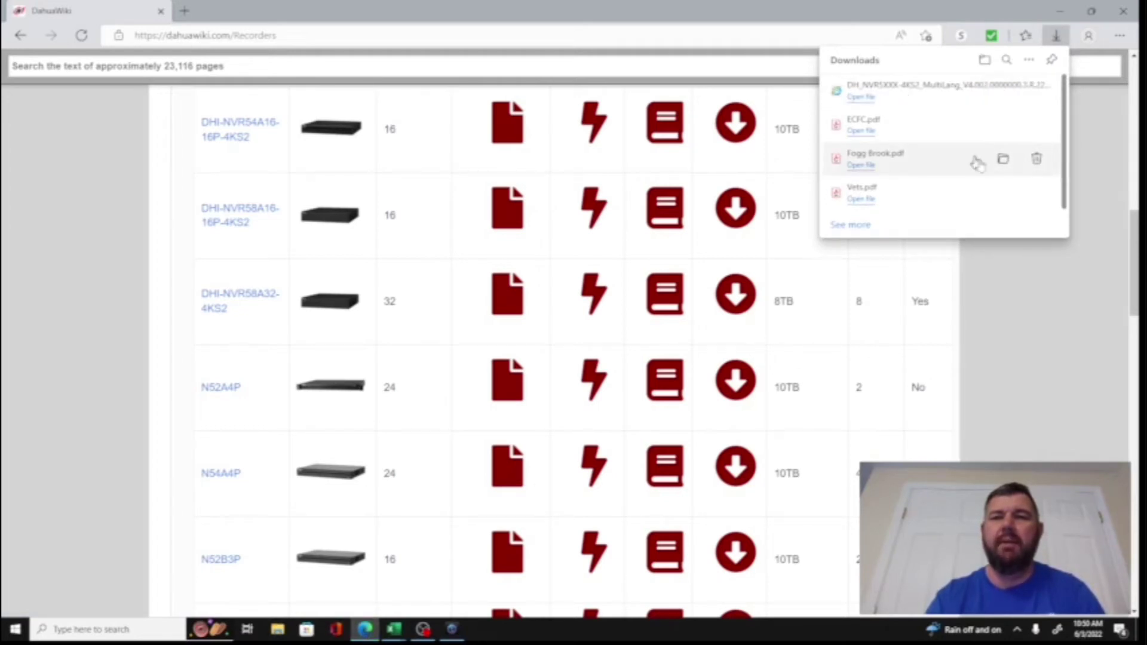
Switch back to SmartPSS and upgrade the Harr recorder with DH_NVR5XXX-4KS2_MultiLang_V4.002.0000000.3.R.220322.bin from the Downloads folder
{"action": "left_click", "coordinate": [1062, 12]}
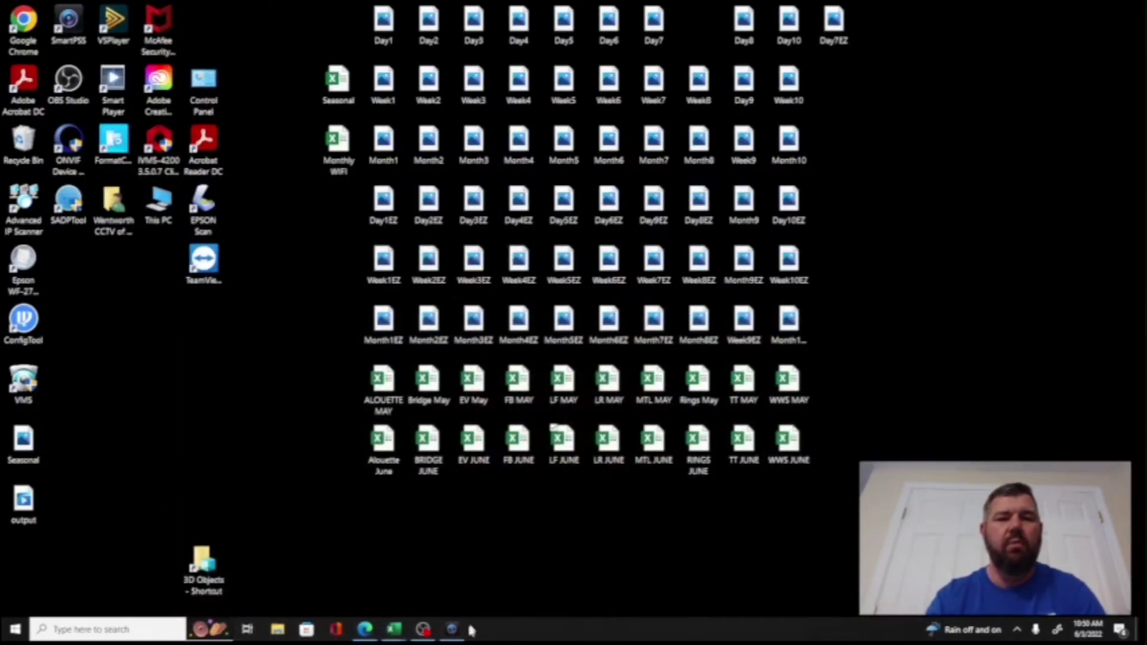
{"action": "left_click", "coordinate": [454, 627]}
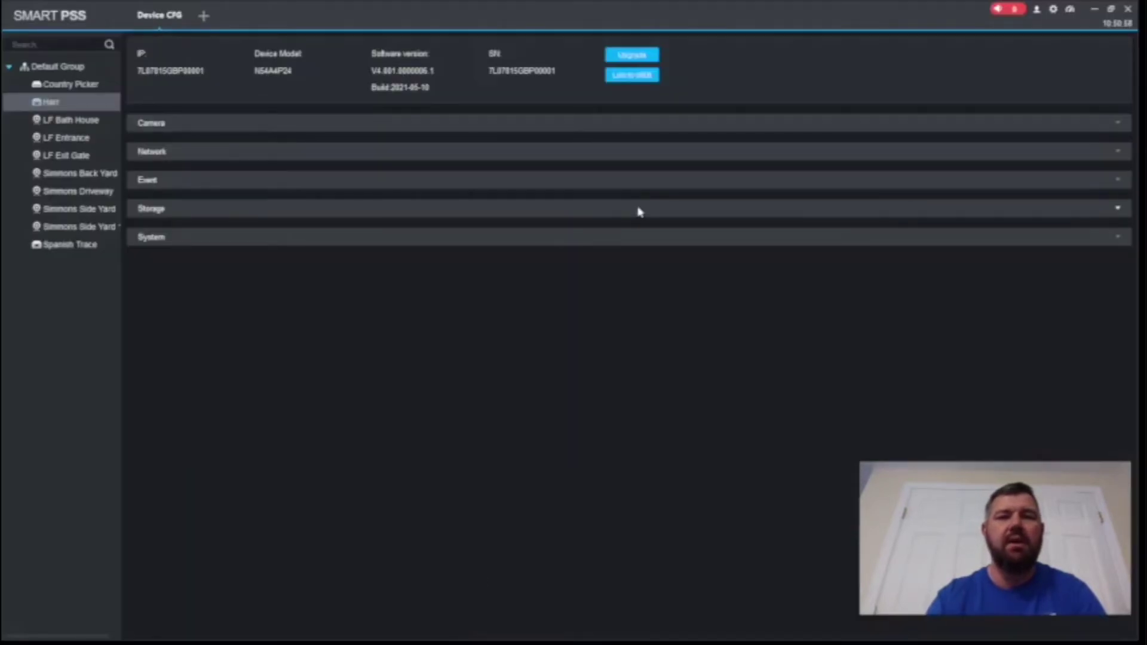
{"action": "left_click", "coordinate": [633, 55]}
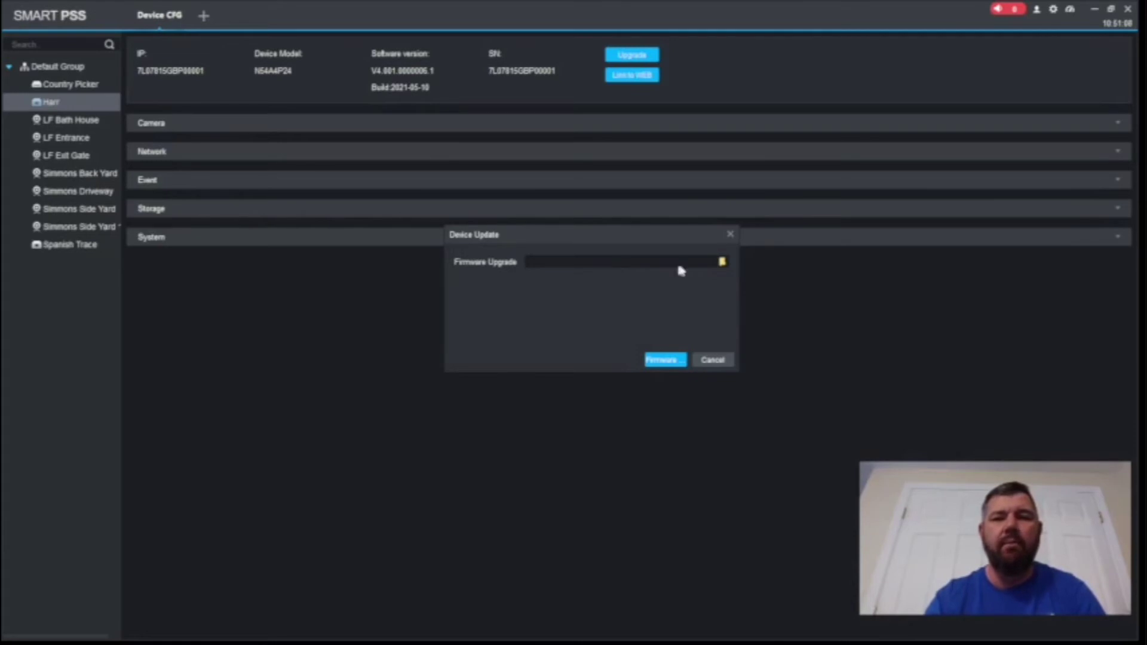
{"action": "left_click", "coordinate": [723, 263]}
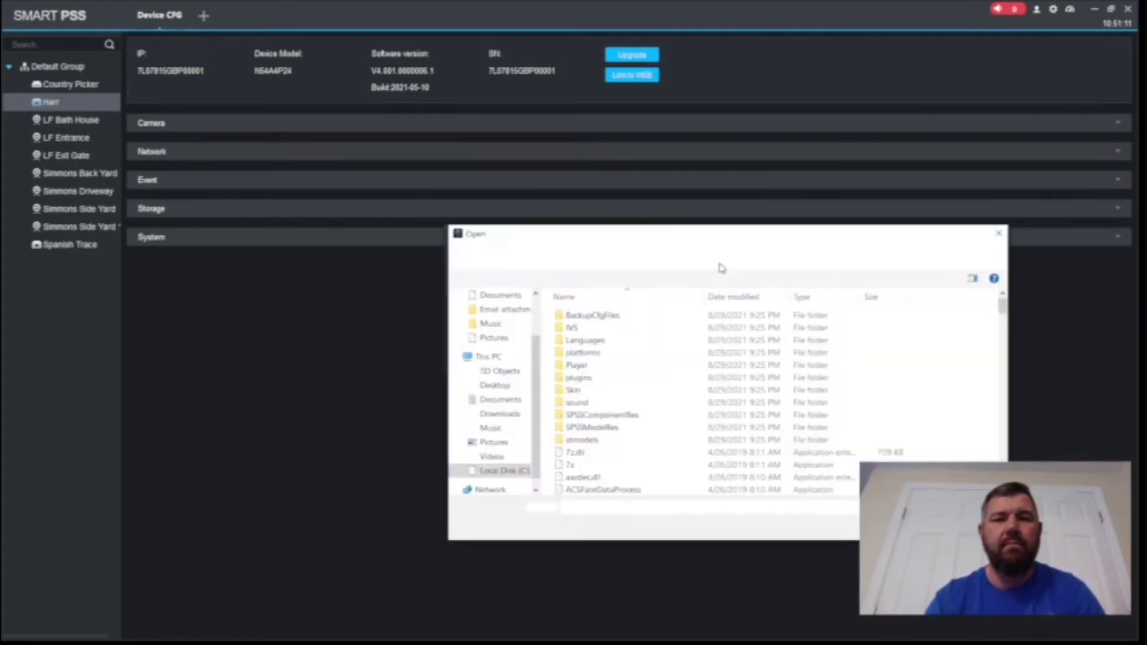
{"action": "scroll", "coordinate": [495, 429], "scroll_direction": "up", "scroll_amount": 4}
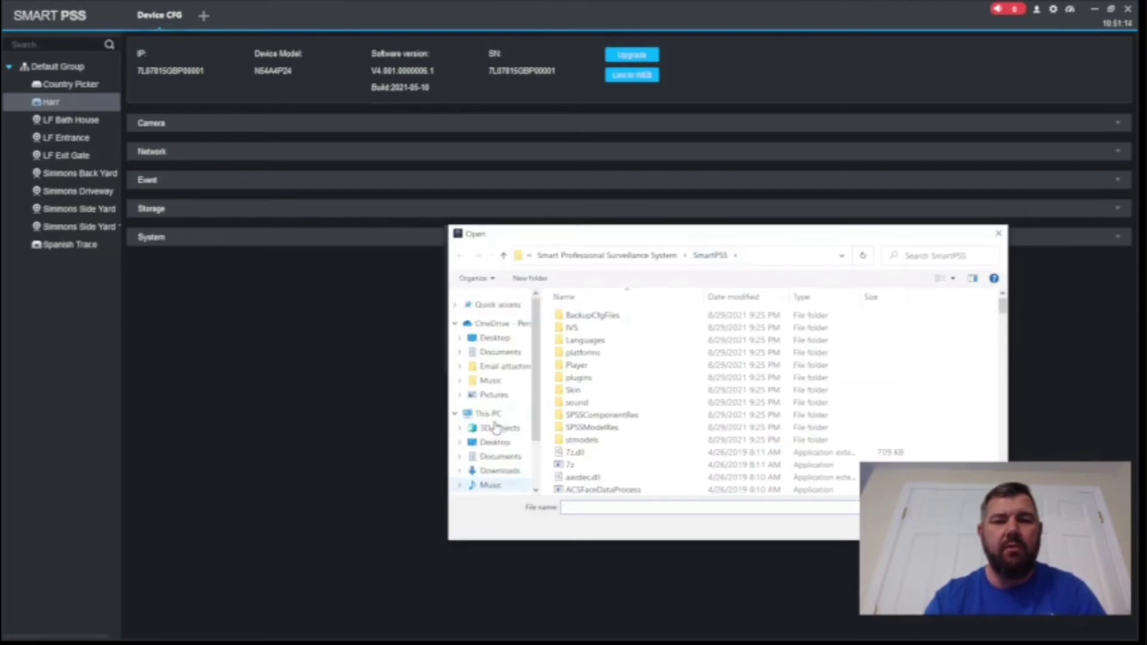
{"action": "left_click", "coordinate": [496, 471]}
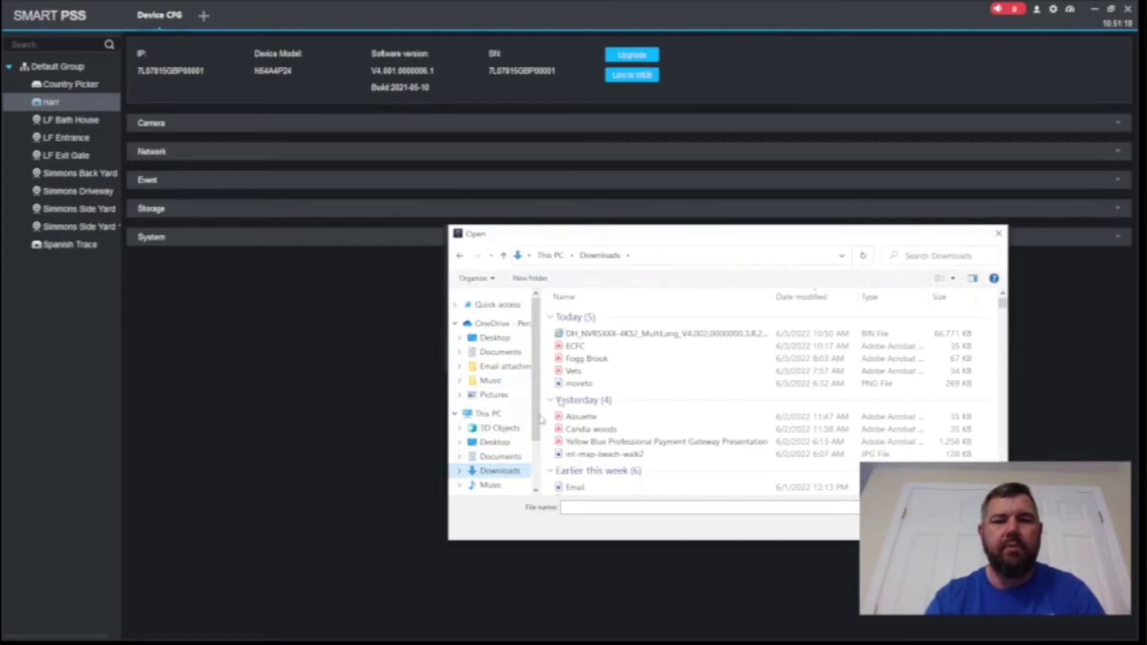
{"action": "double_click", "coordinate": [637, 337]}
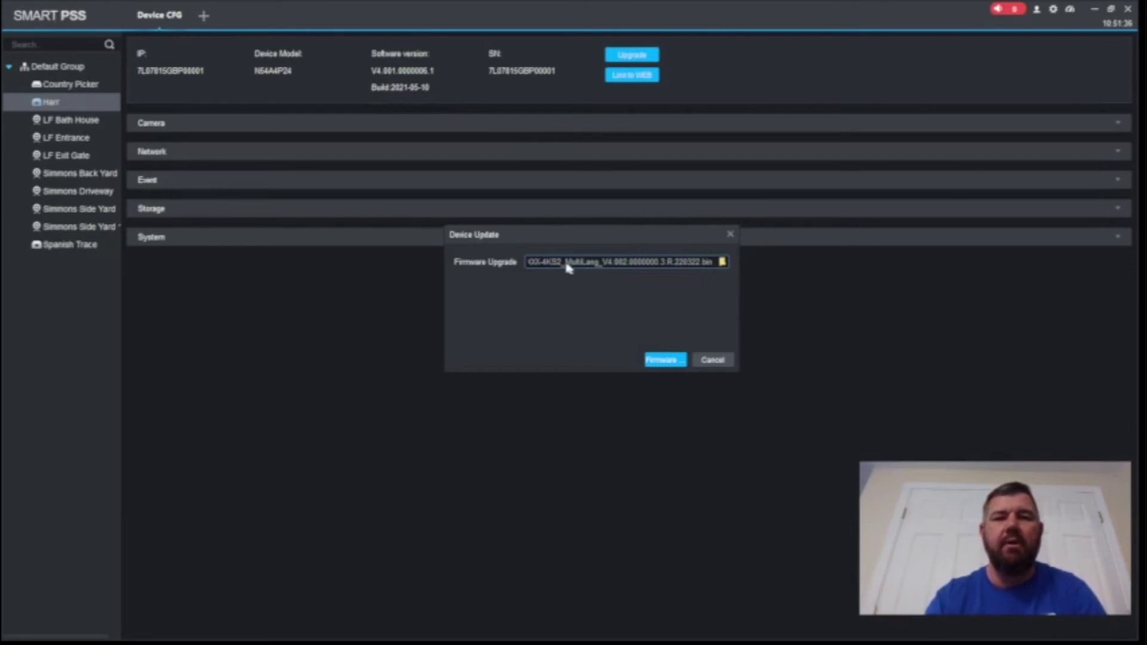
{"action": "left_click", "coordinate": [665, 360]}
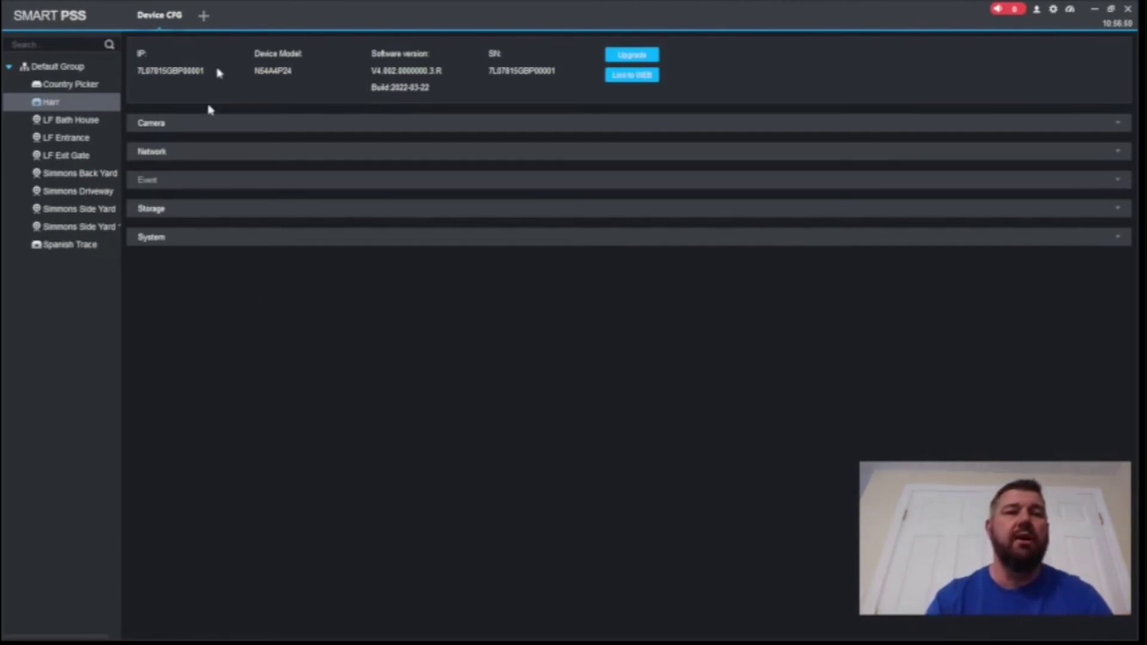
Leave the device configuration and view the Harr recorder's Main Parking and Roll Up Door cameras live in an enlarged view
{"action": "left_click", "coordinate": [189, 9]}
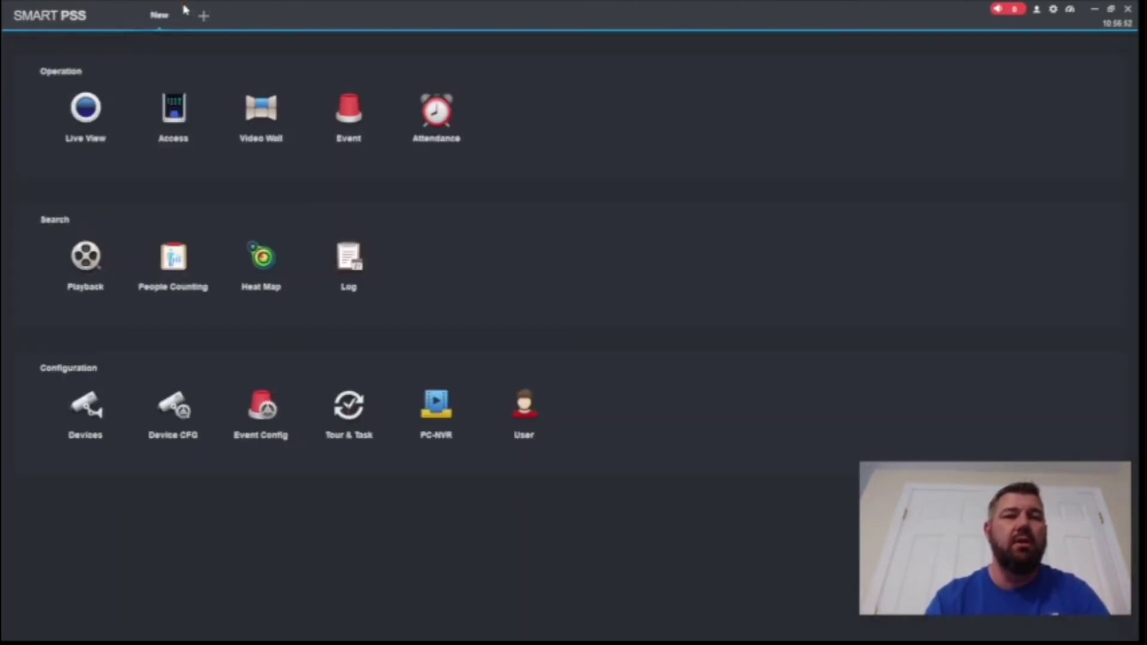
{"action": "left_click", "coordinate": [91, 110]}
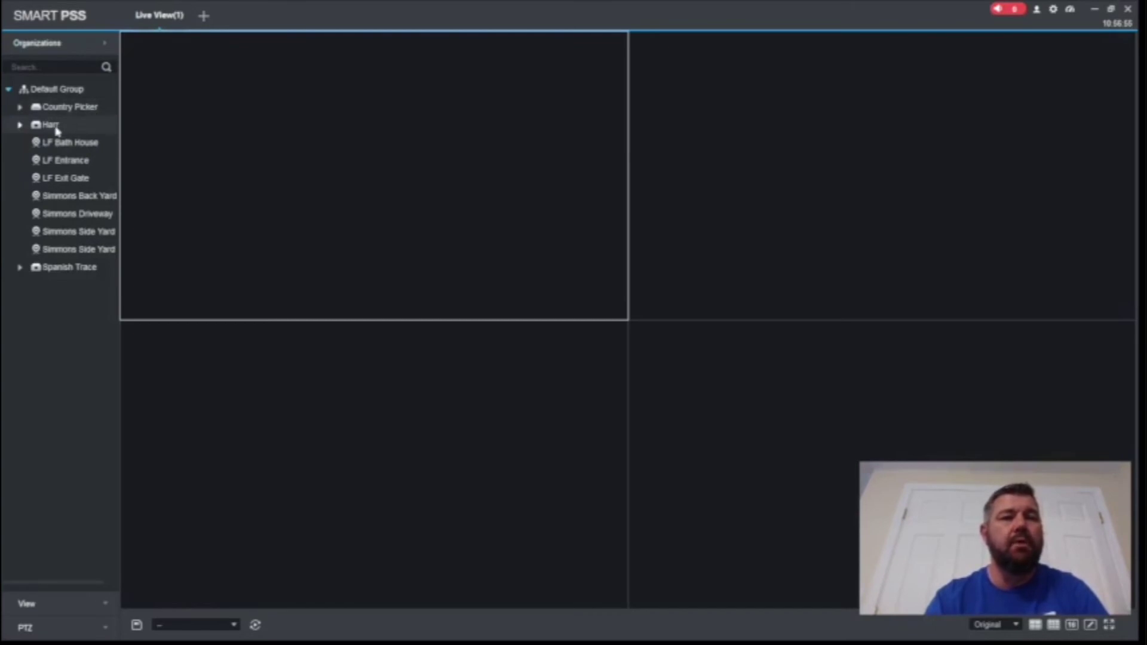
{"action": "left_click", "coordinate": [23, 126]}
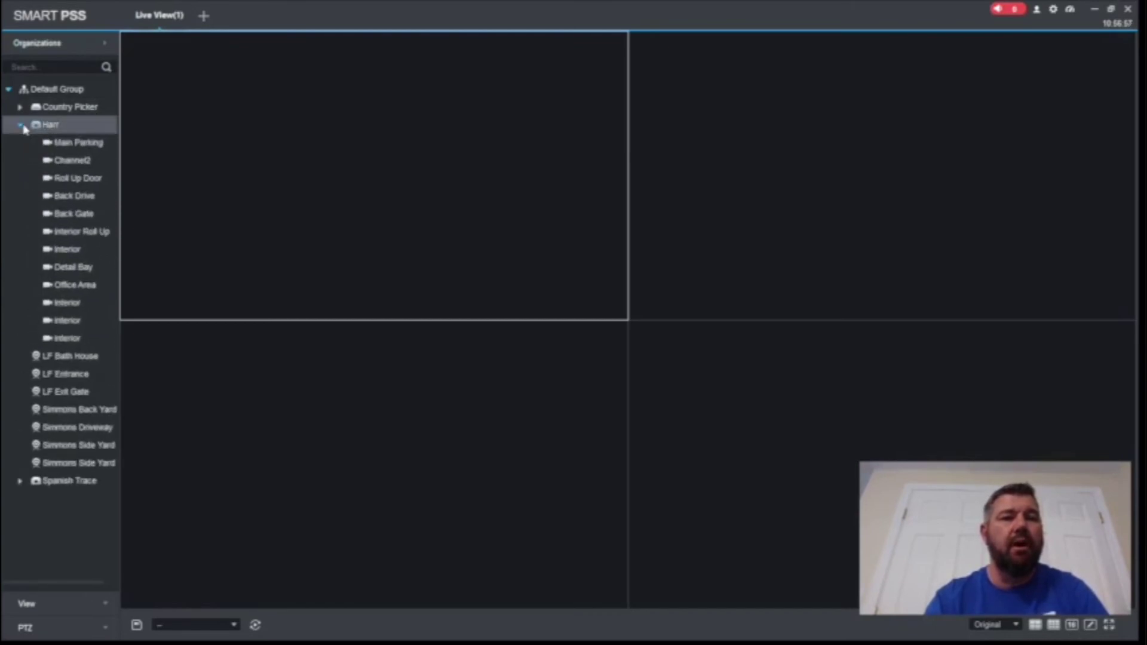
{"action": "double_click", "coordinate": [76, 144]}
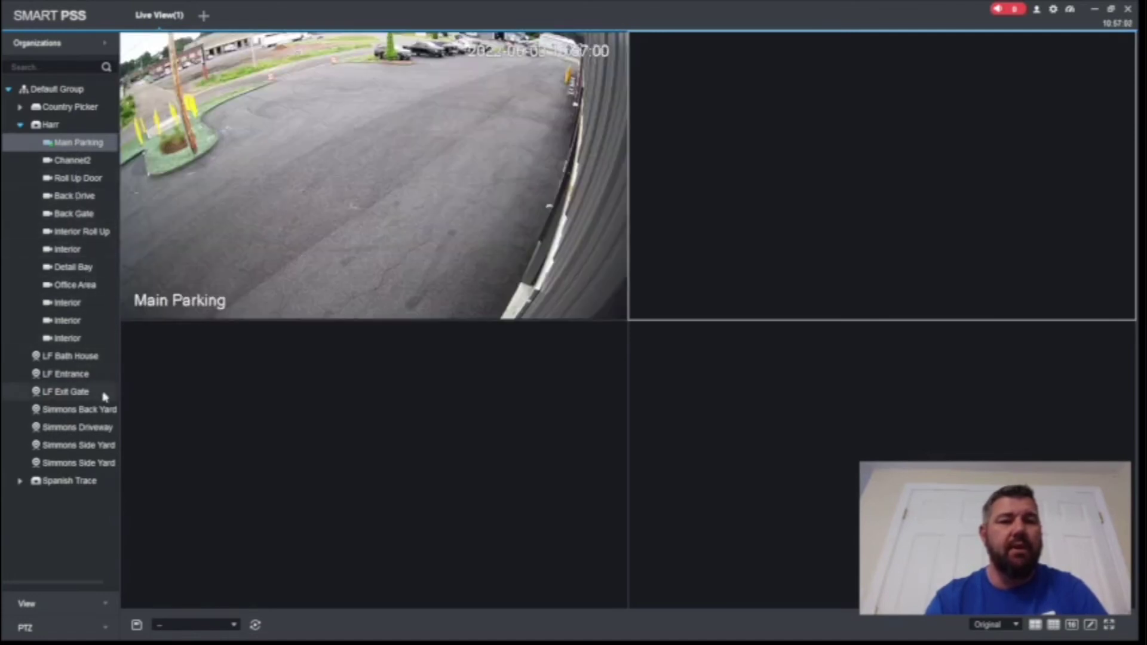
{"action": "double_click", "coordinate": [370, 136]}
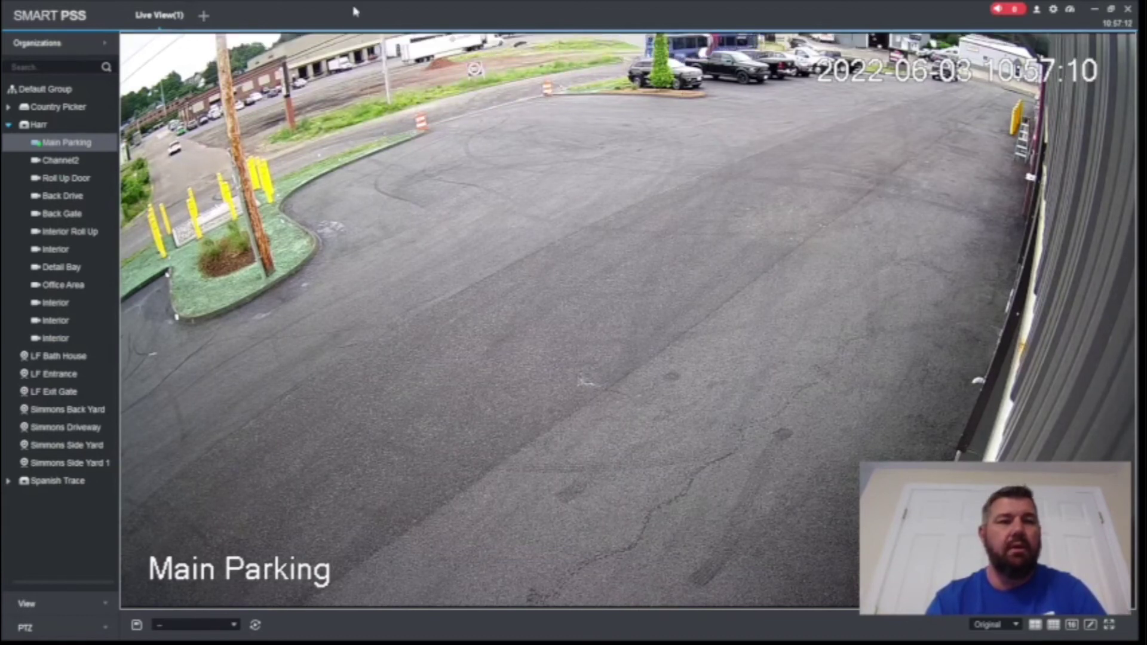
{"action": "double_click", "coordinate": [76, 183]}
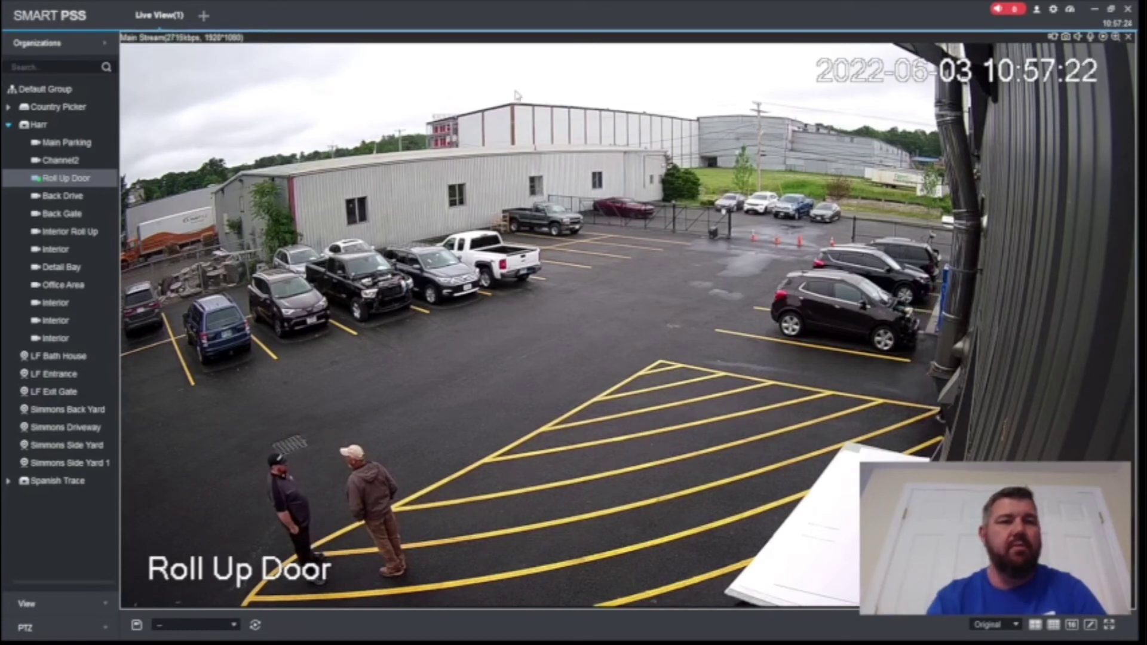
Find the Harr recorder's Main Parking recordings for 06/03 and play them back, jumping to about 10:29
{"action": "left_click", "coordinate": [185, 6]}
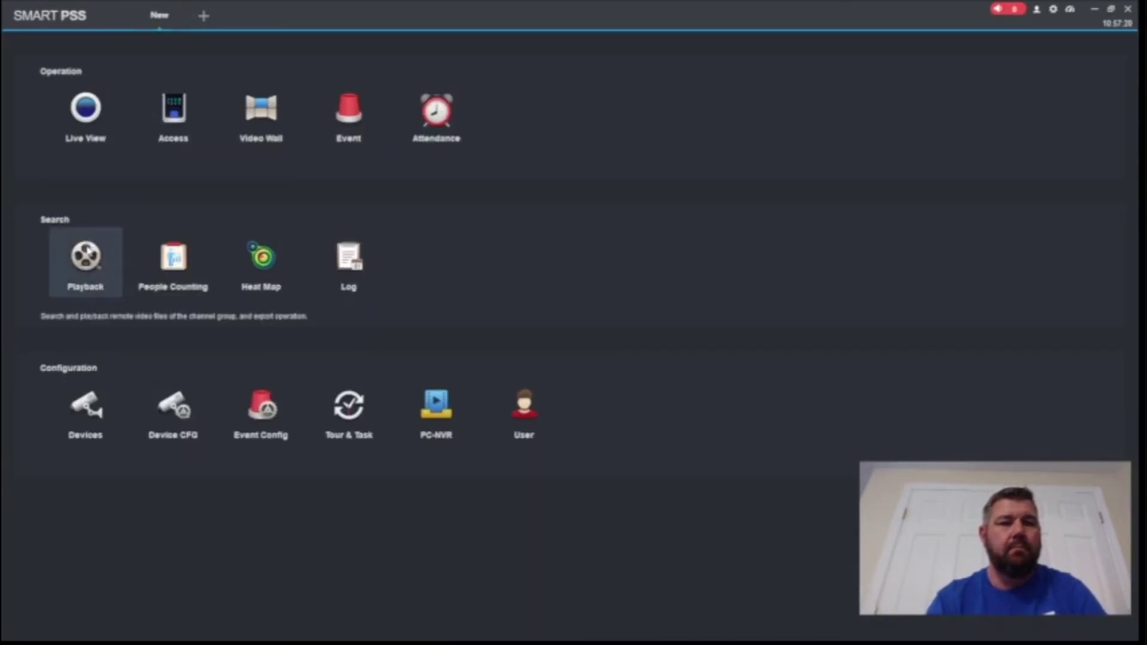
{"action": "left_click", "coordinate": [87, 260]}
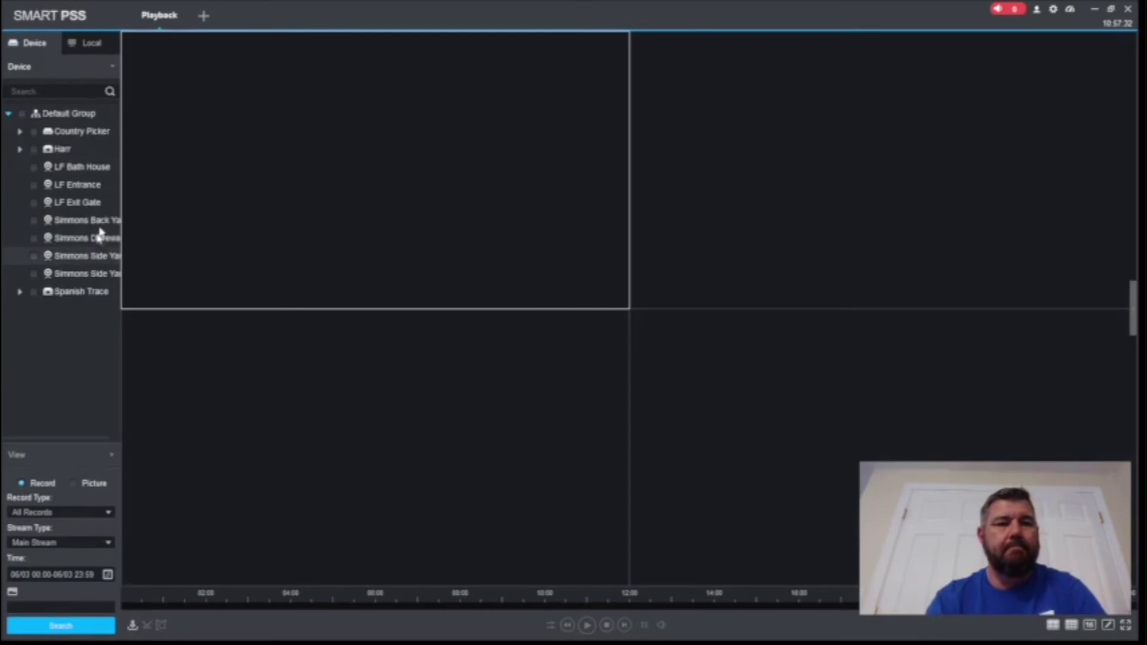
{"action": "left_click", "coordinate": [20, 150]}
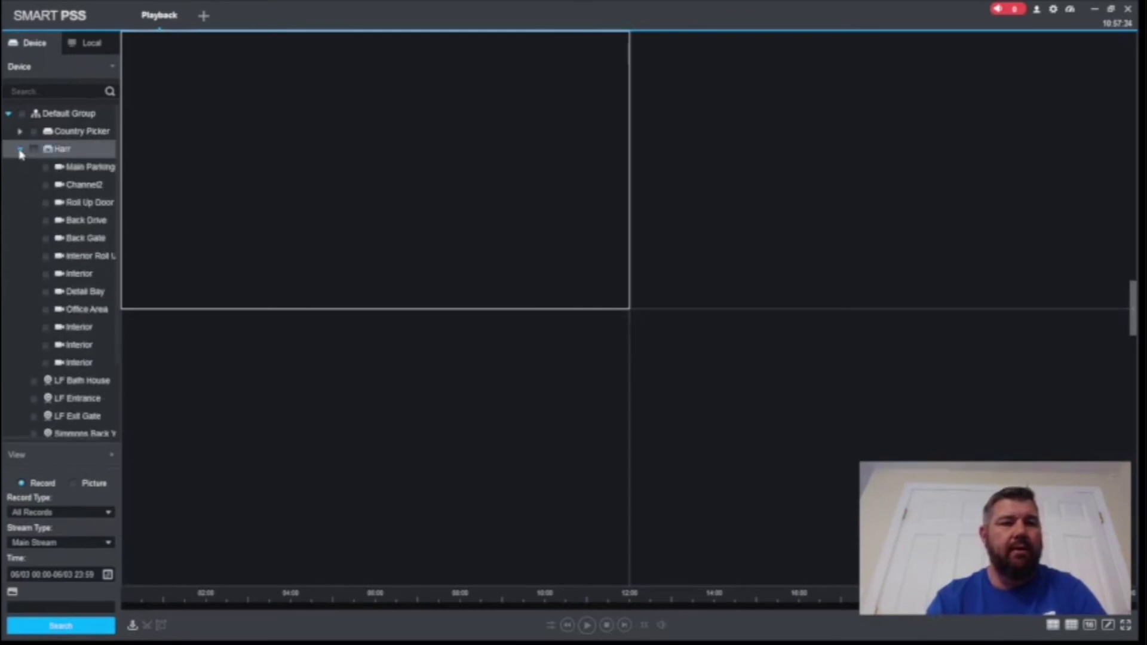
{"action": "left_click", "coordinate": [46, 168]}
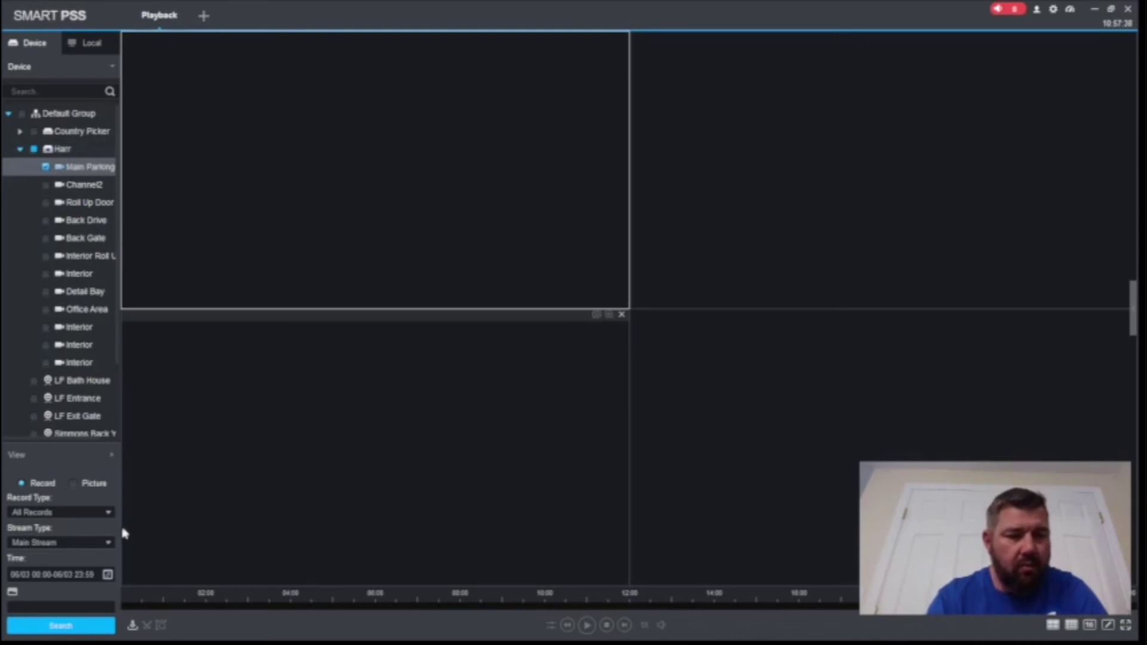
{"action": "left_click", "coordinate": [66, 626]}
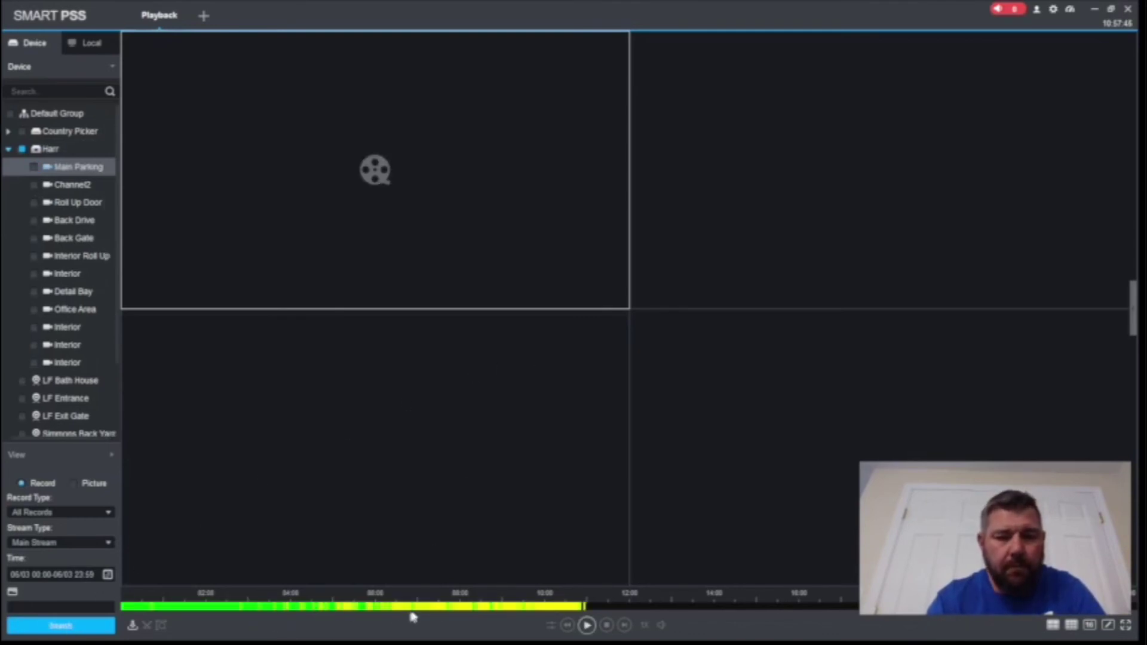
{"action": "left_click", "coordinate": [589, 625]}
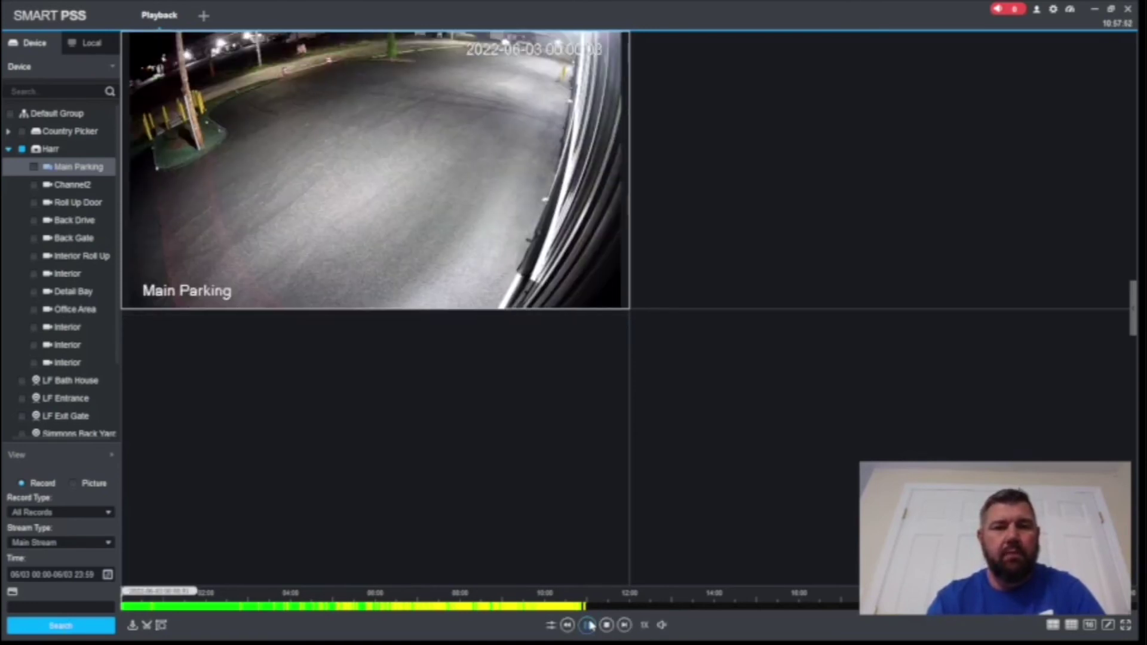
{"action": "left_click", "coordinate": [565, 606]}
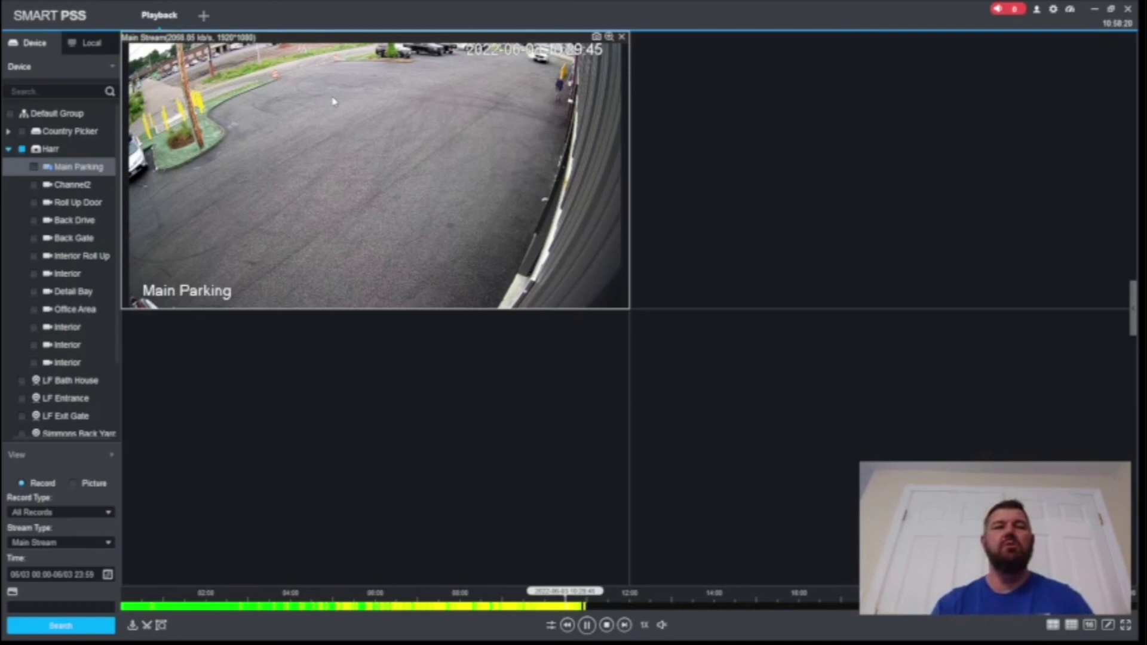
Close the playback and open the device configuration again
{"action": "left_click", "coordinate": [188, 8]}
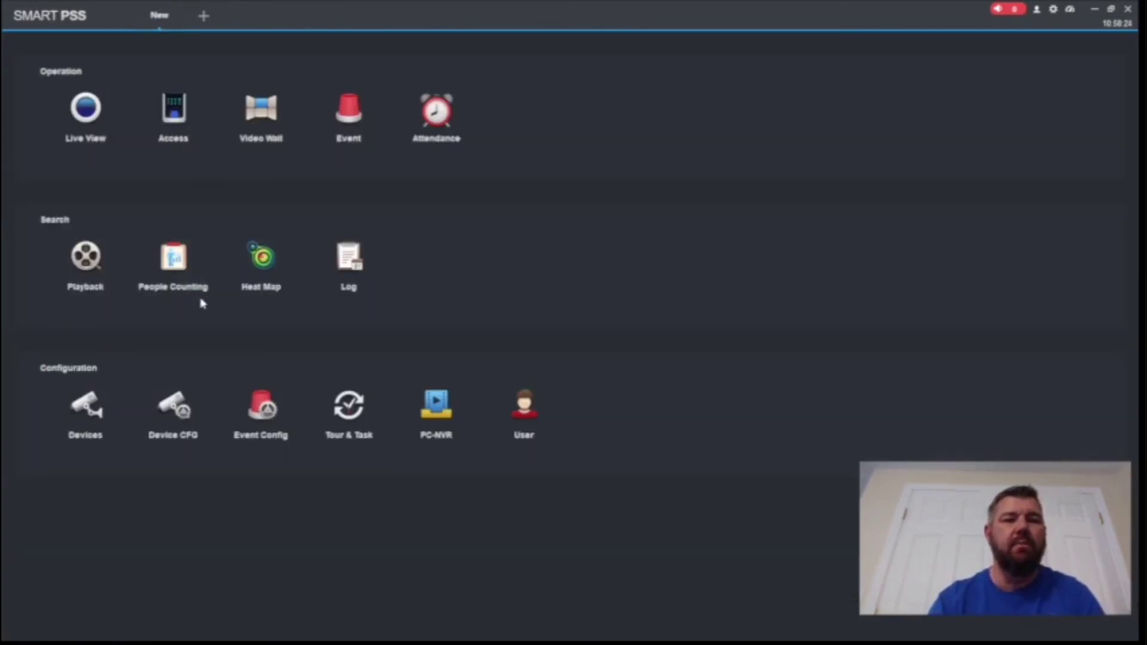
{"action": "left_click", "coordinate": [181, 420]}
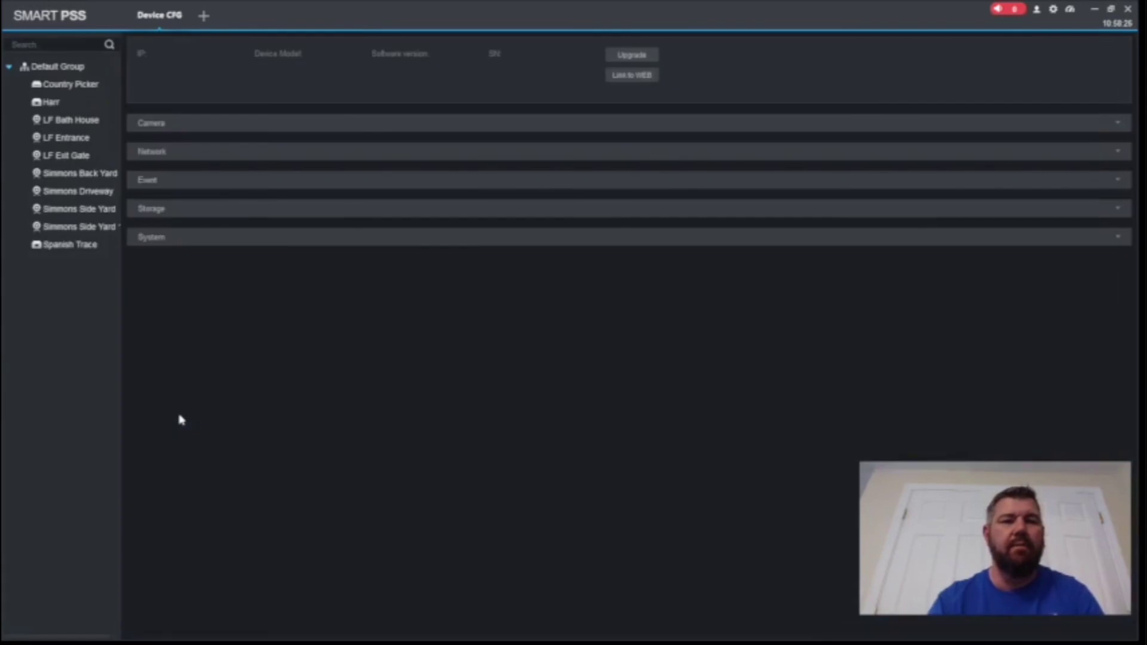